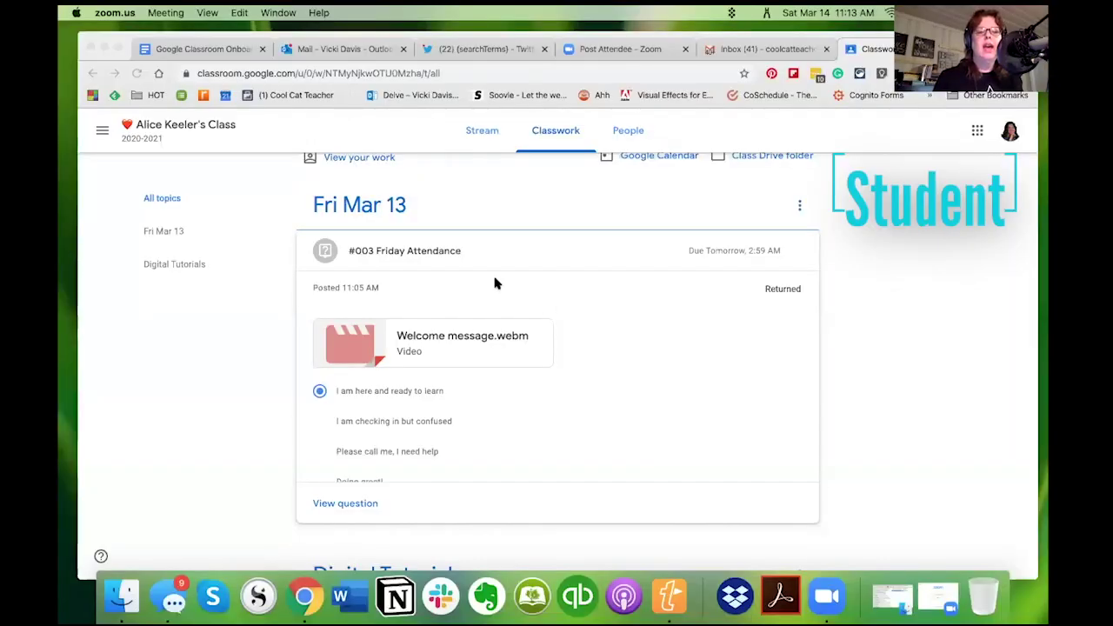
- Bring the browser forward and go to the Classes list showing Alice Keeler's Class
scroll(587, 424, "down", 2)
scroll(587, 422, "up", 2)
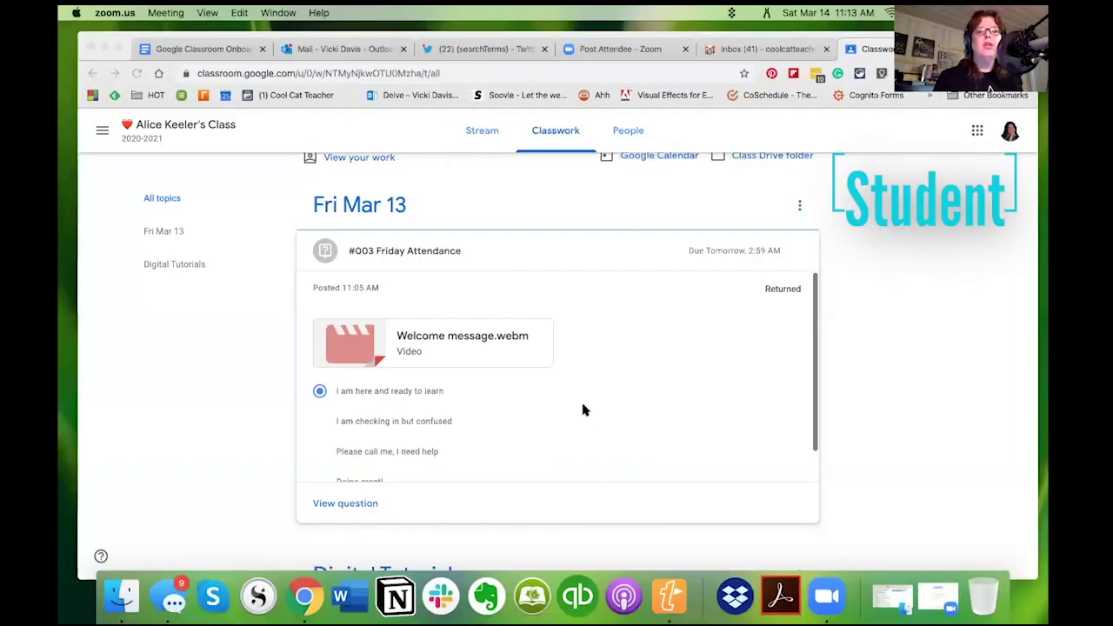
left_click(102, 131)
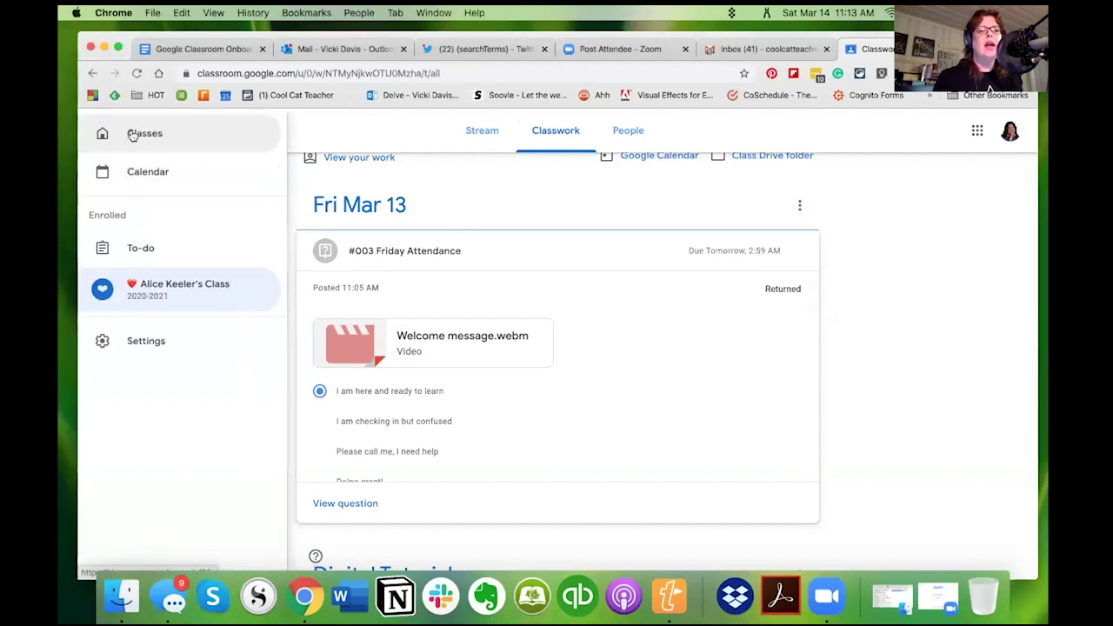
left_click(131, 134)
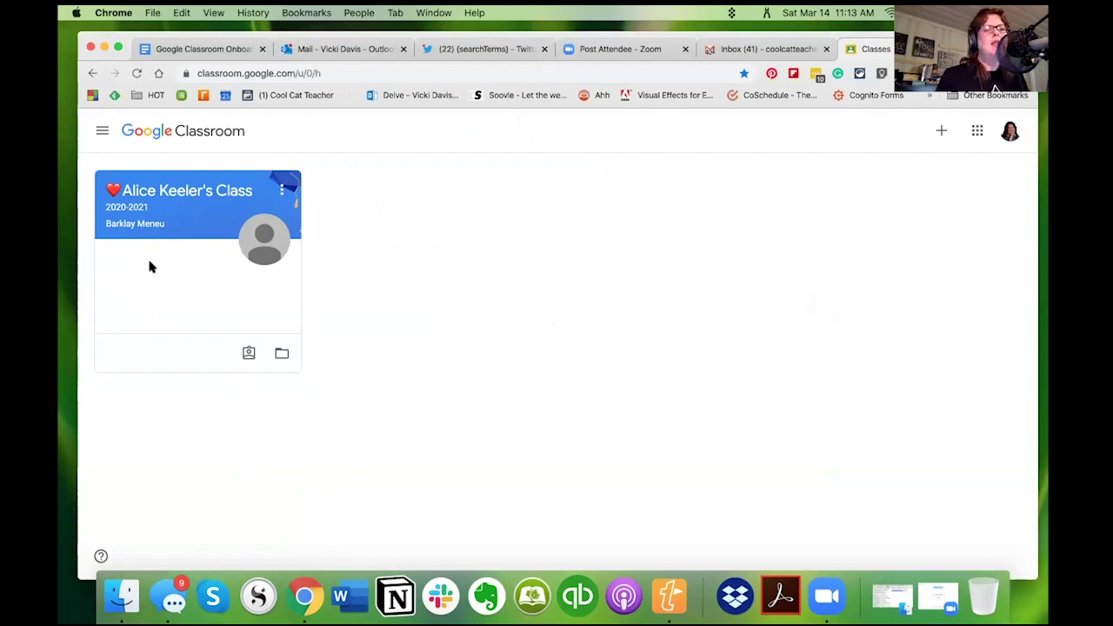
- Open Alice Keeler's Class and view your own work from its Classwork tab
left_click(193, 193)
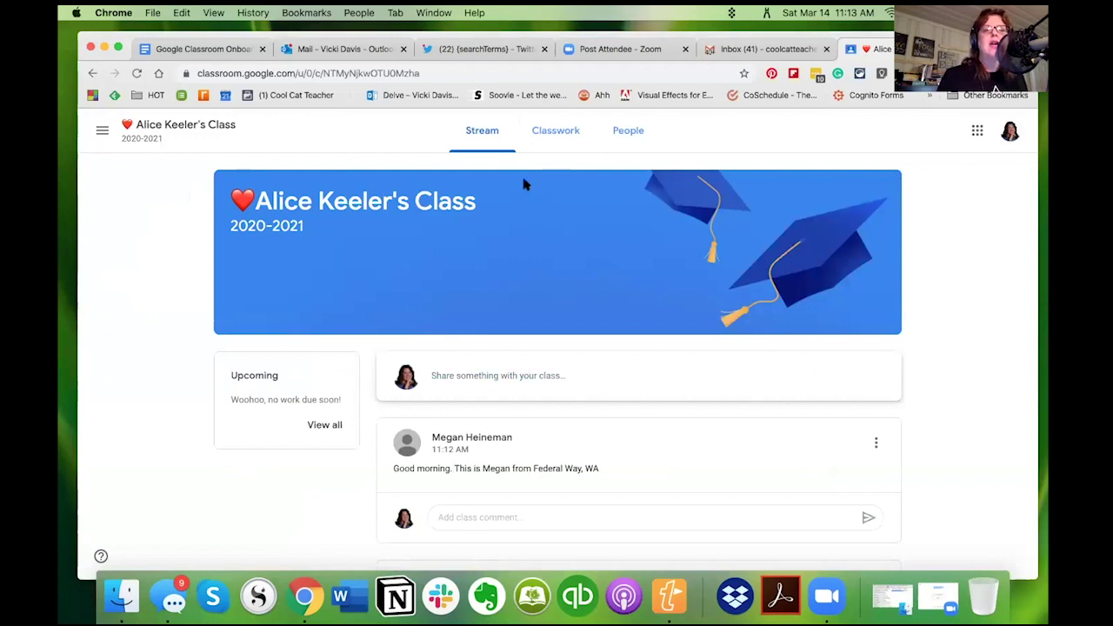
left_click(539, 131)
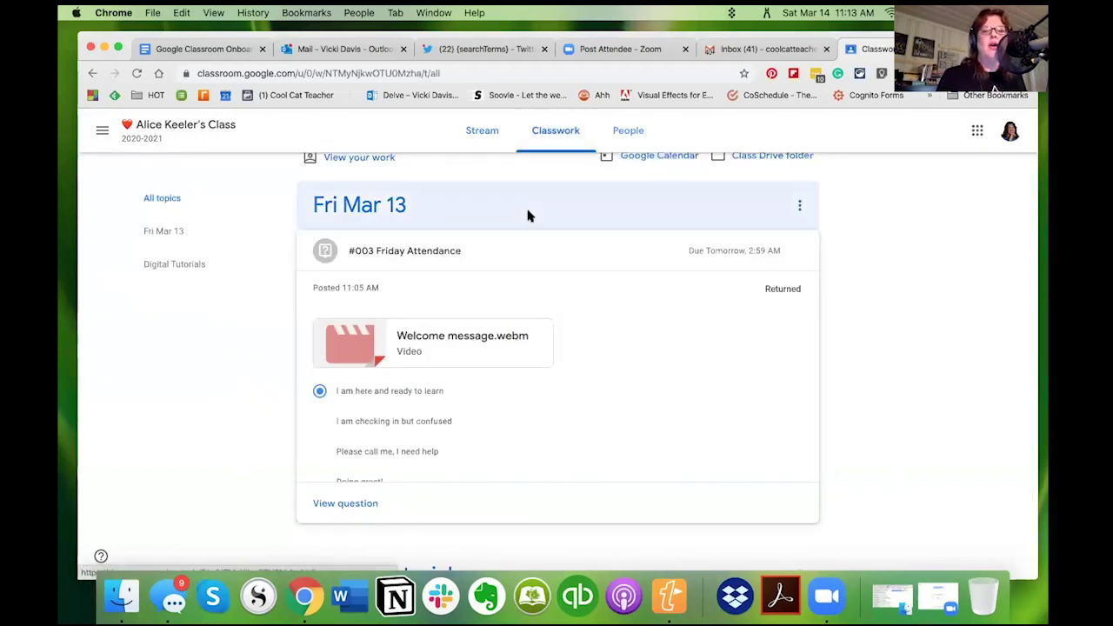
scroll(527, 216, "up", 1)
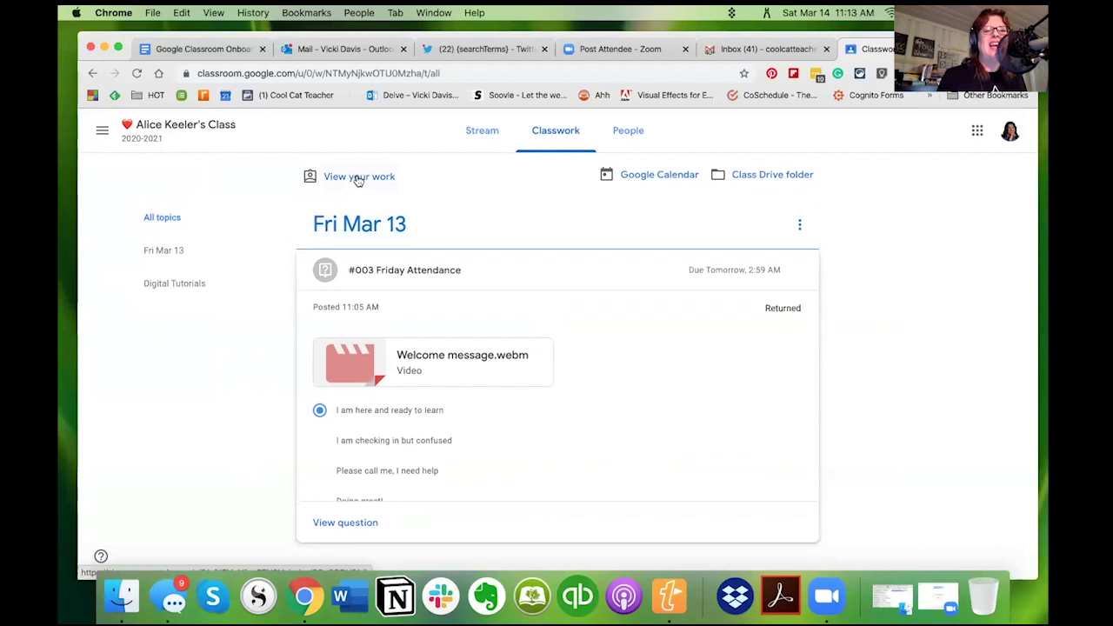
left_click(357, 178)
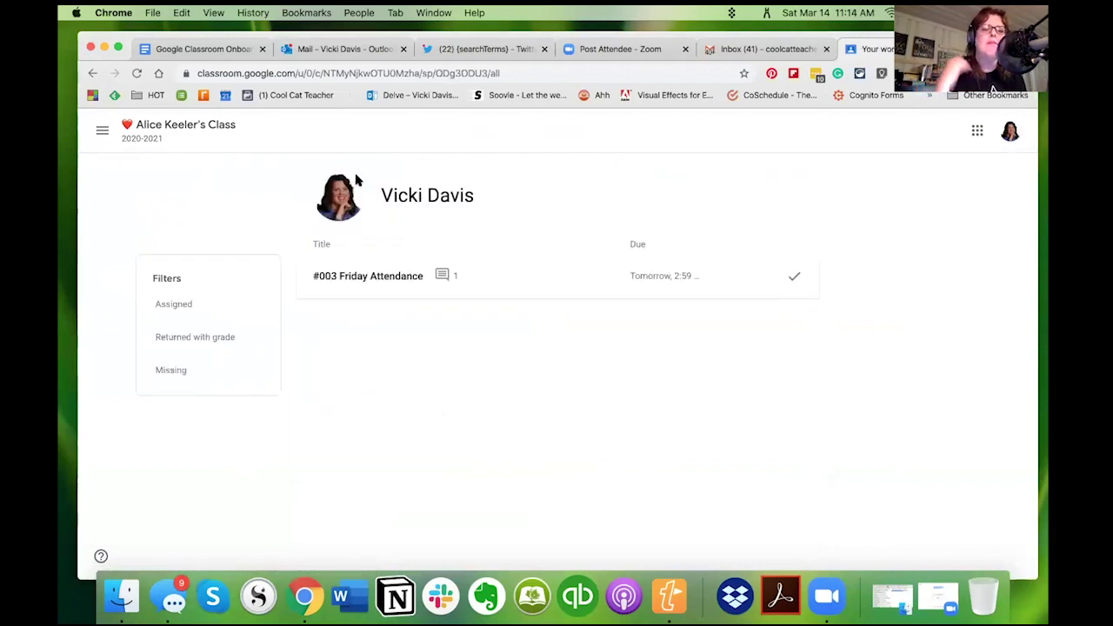
- Go back and return to the home list of classes via the menu
left_click(93, 73)
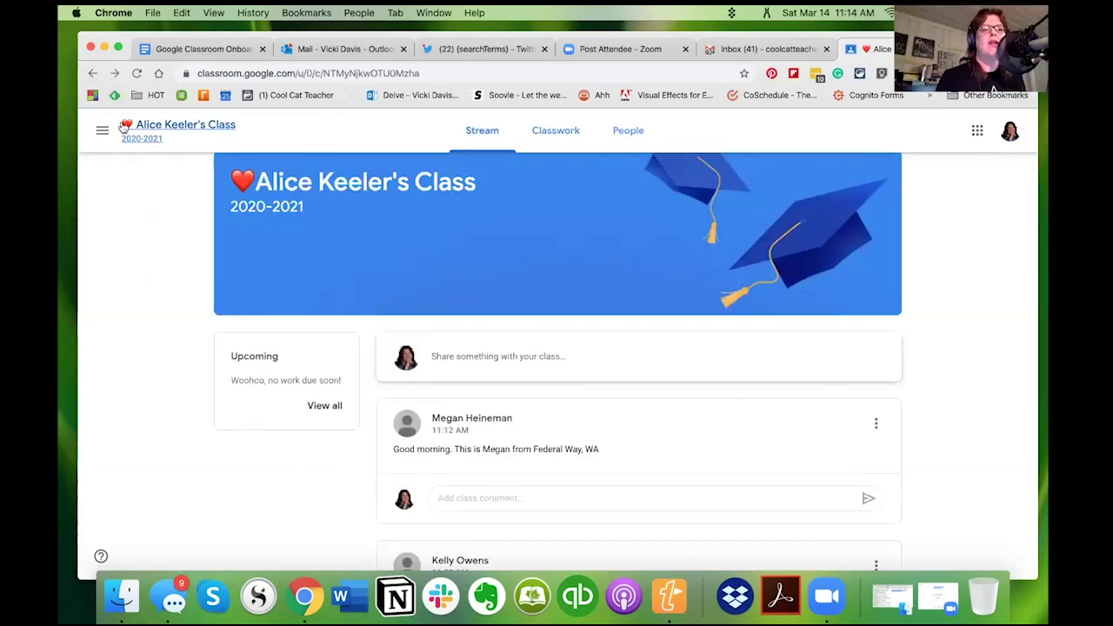
left_click(101, 130)
left_click(127, 136)
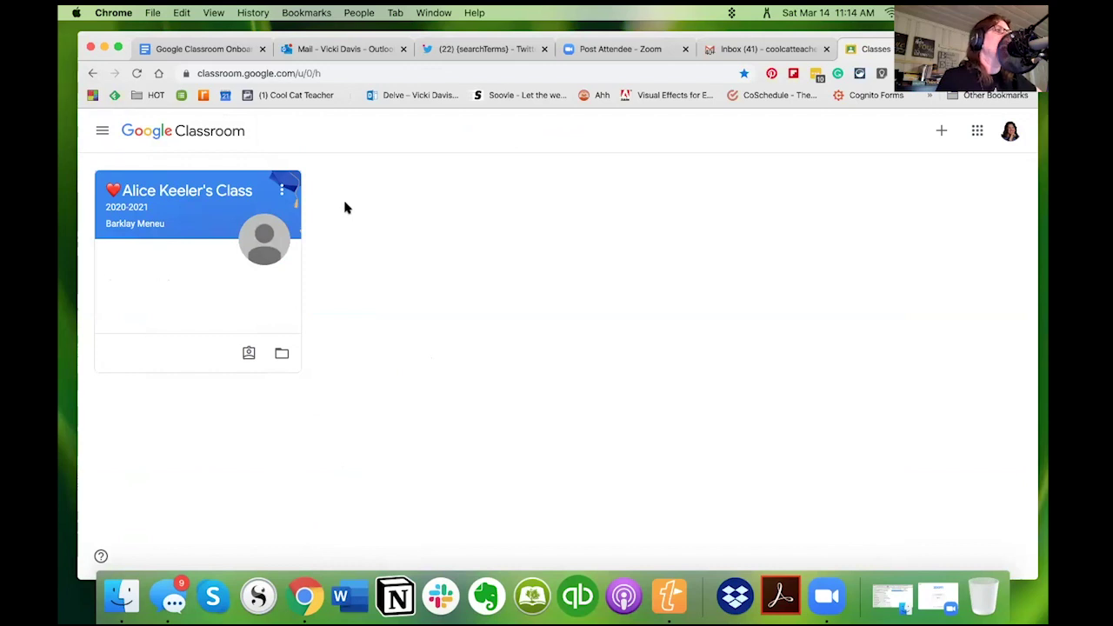
- Open Alice Keeler's Class, view your work, and expand #003 Friday Attendance
left_click(190, 197)
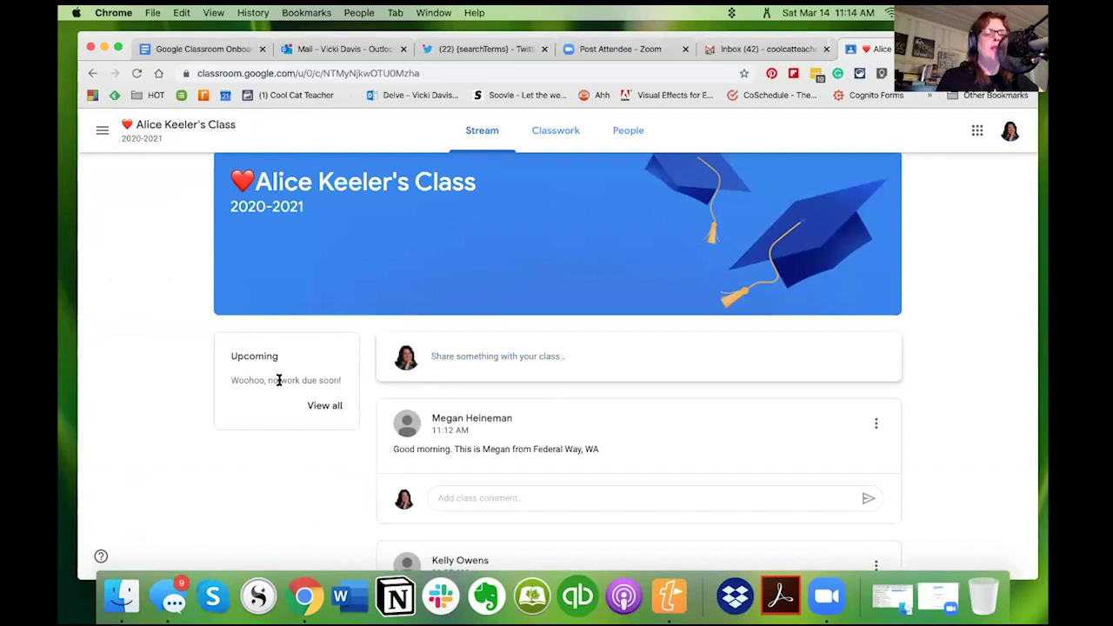
left_click(550, 132)
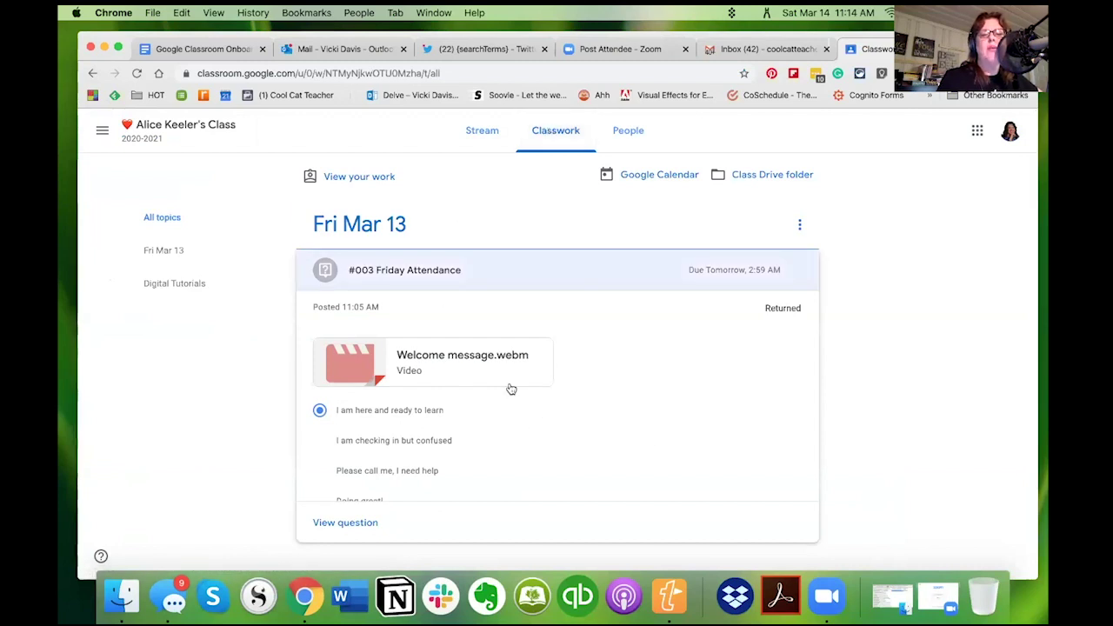
left_click(353, 178)
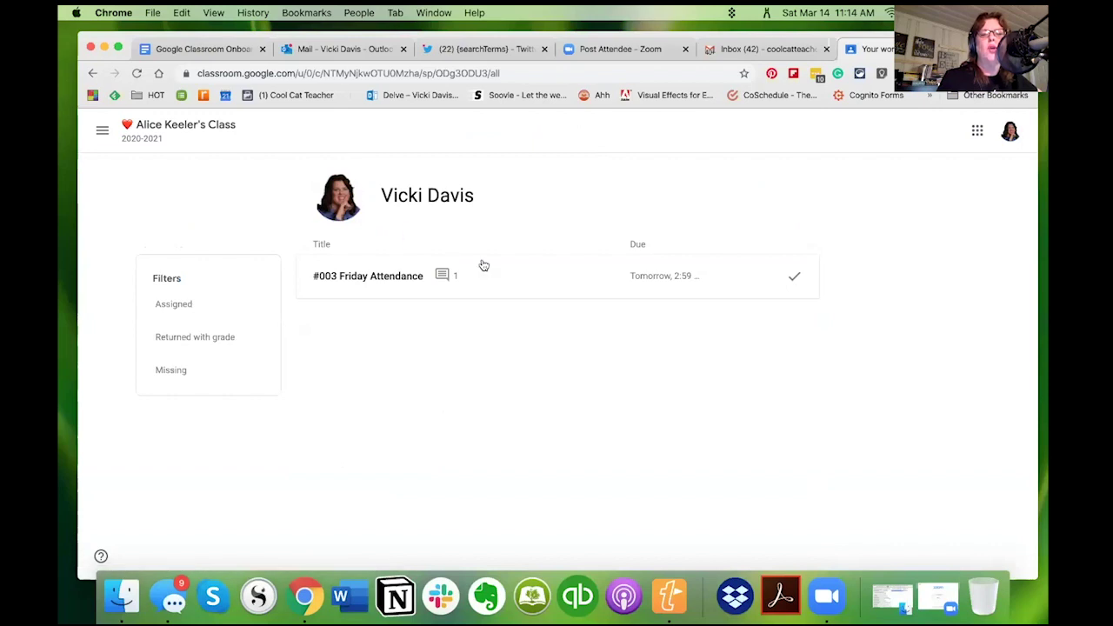
left_click(442, 279)
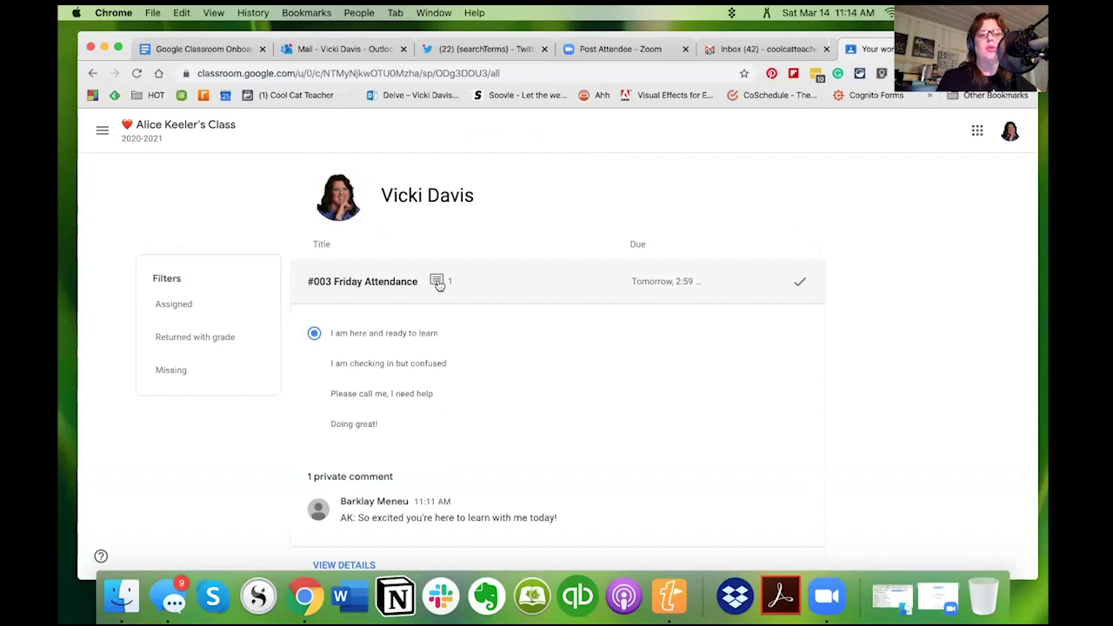
scroll(568, 368, "down", 1)
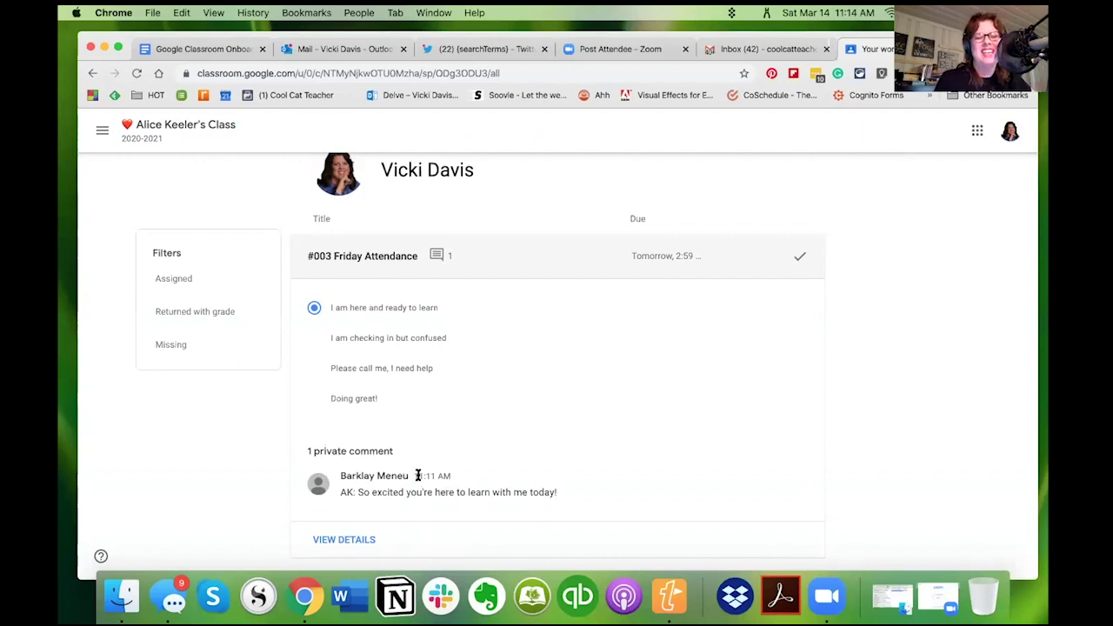
- Open the #003 Friday Attendance details and start a private comment
left_click(370, 539)
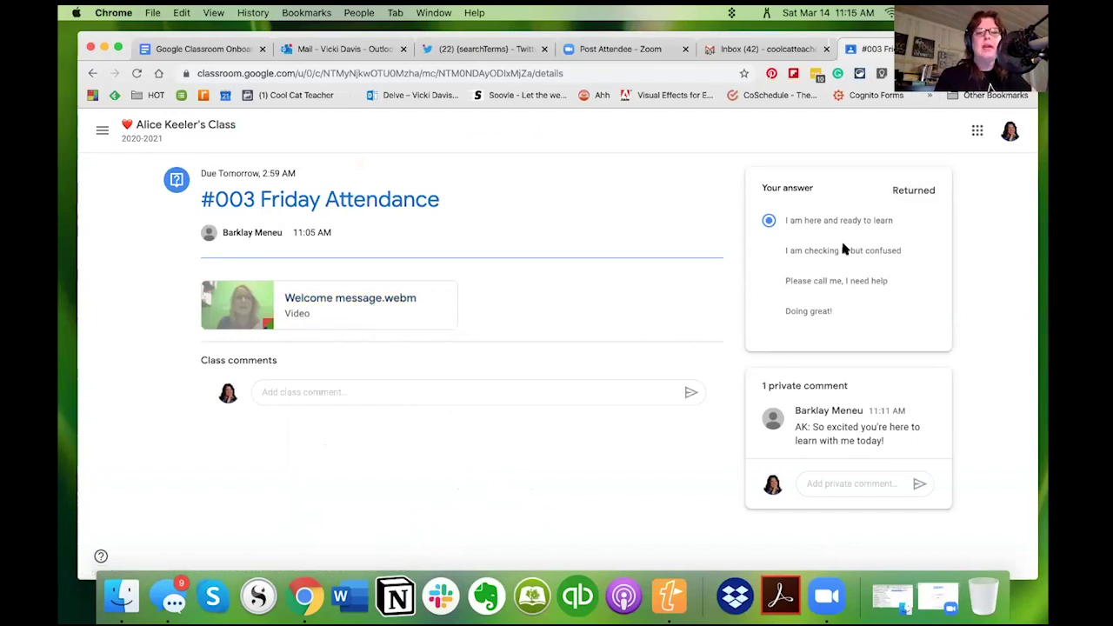
left_click(825, 487)
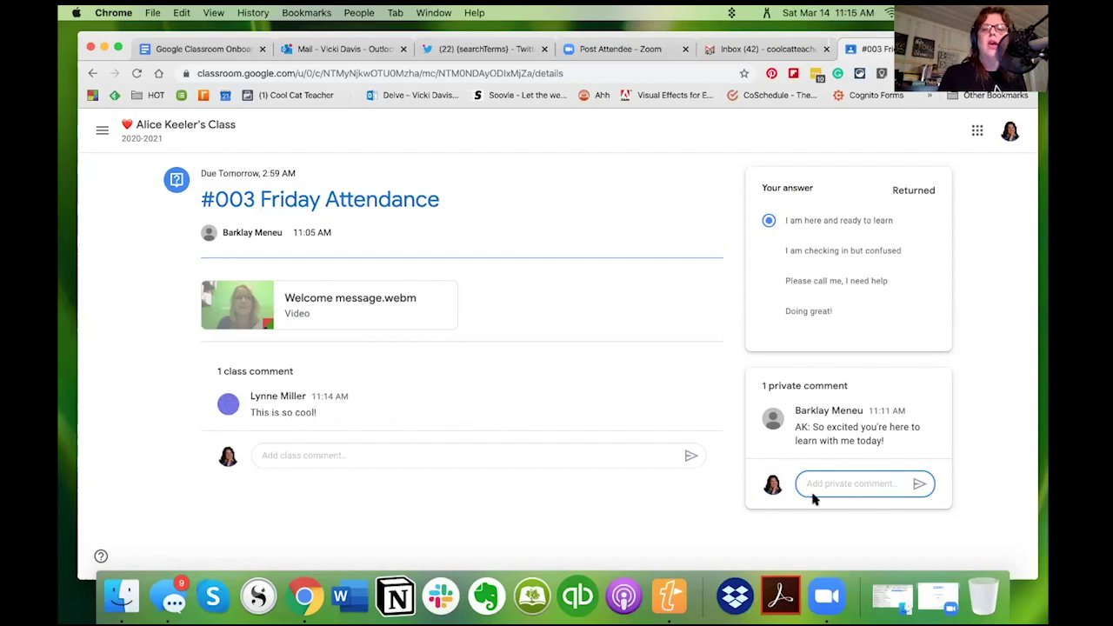
- Post a private comment thanking the teacher for teaching and for the attendance method
type("Thank you Mrs. Kel")
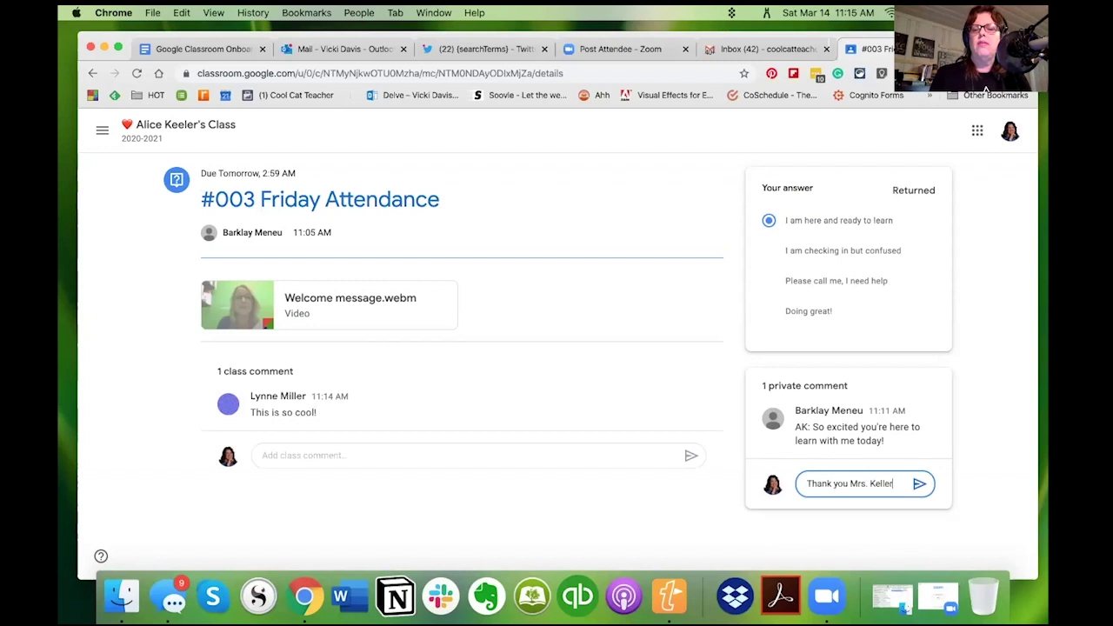
key("BackSpace")
type("eler for bei")
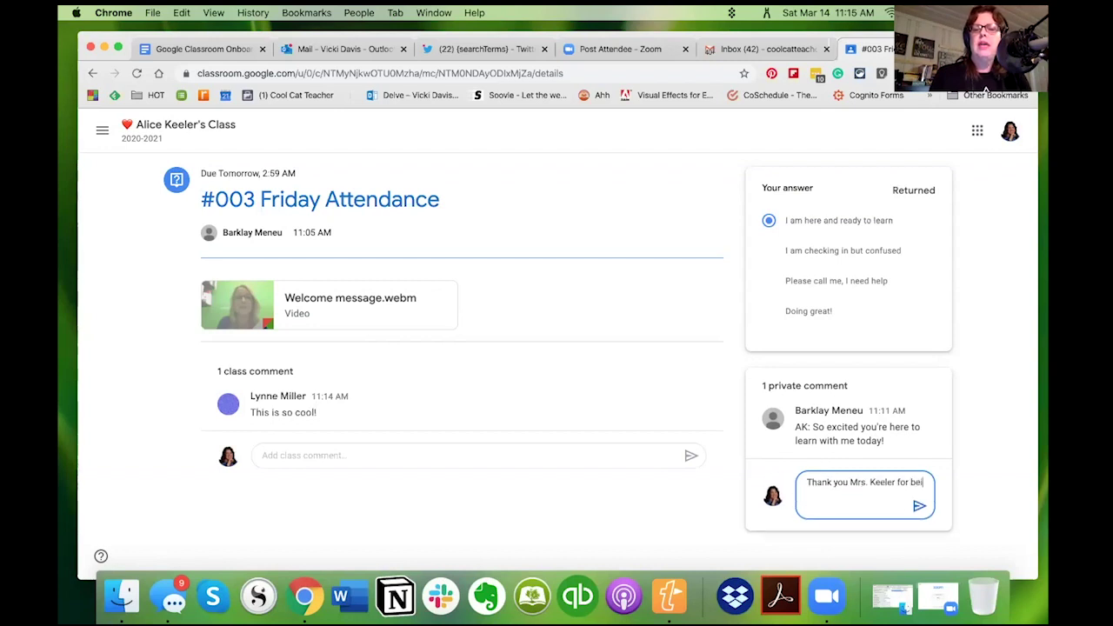
type("ng my teacher. I")
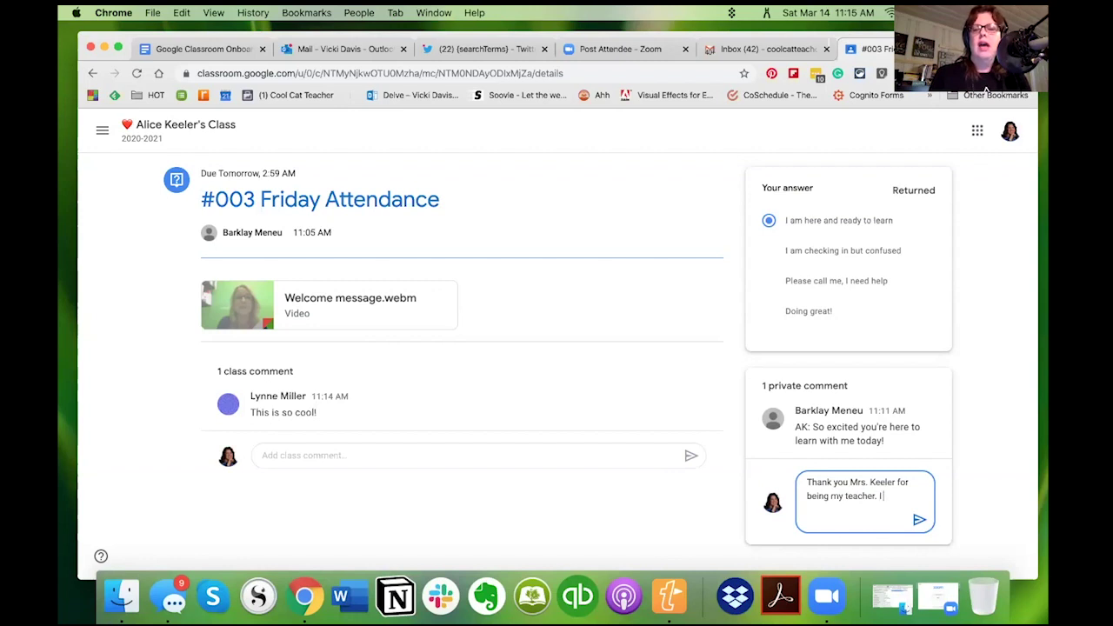
type(" am thankful ")
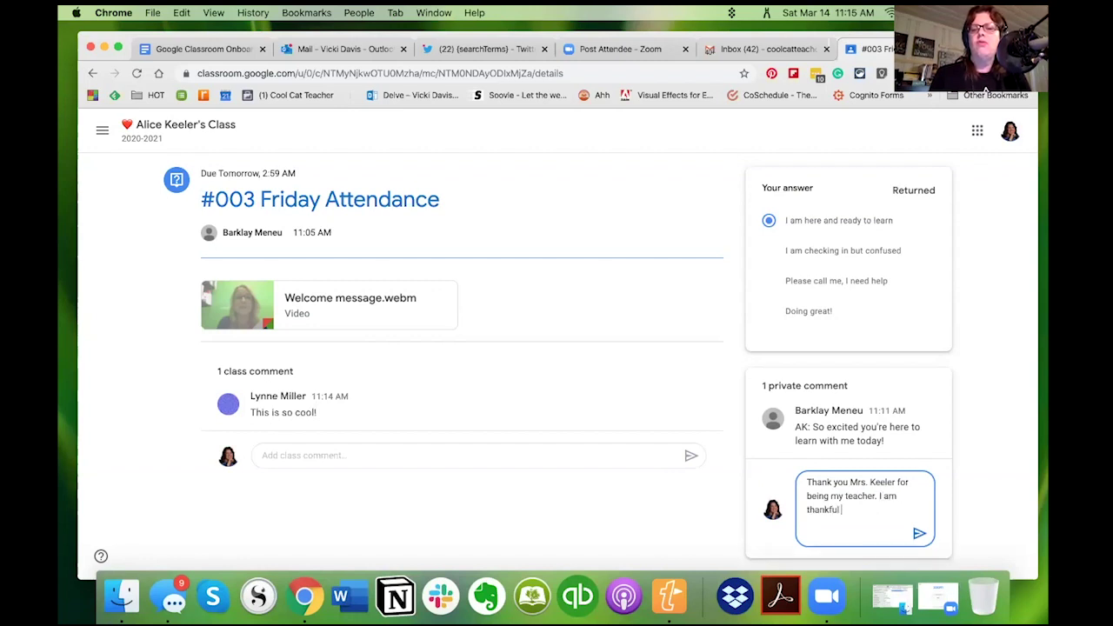
type("for a way to take att")
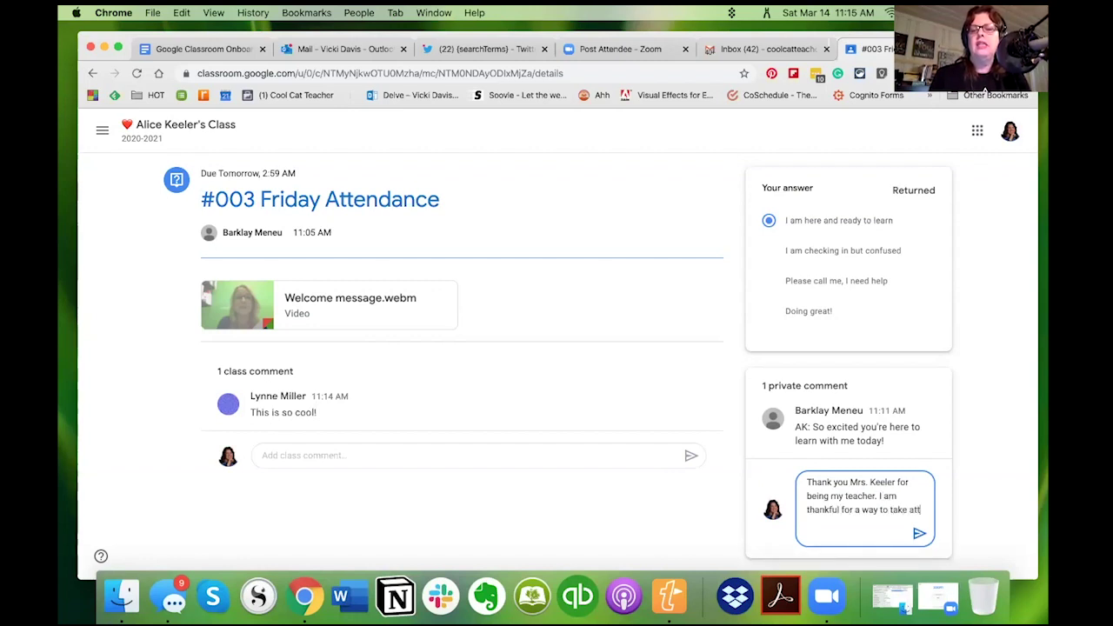
type("endance so I")
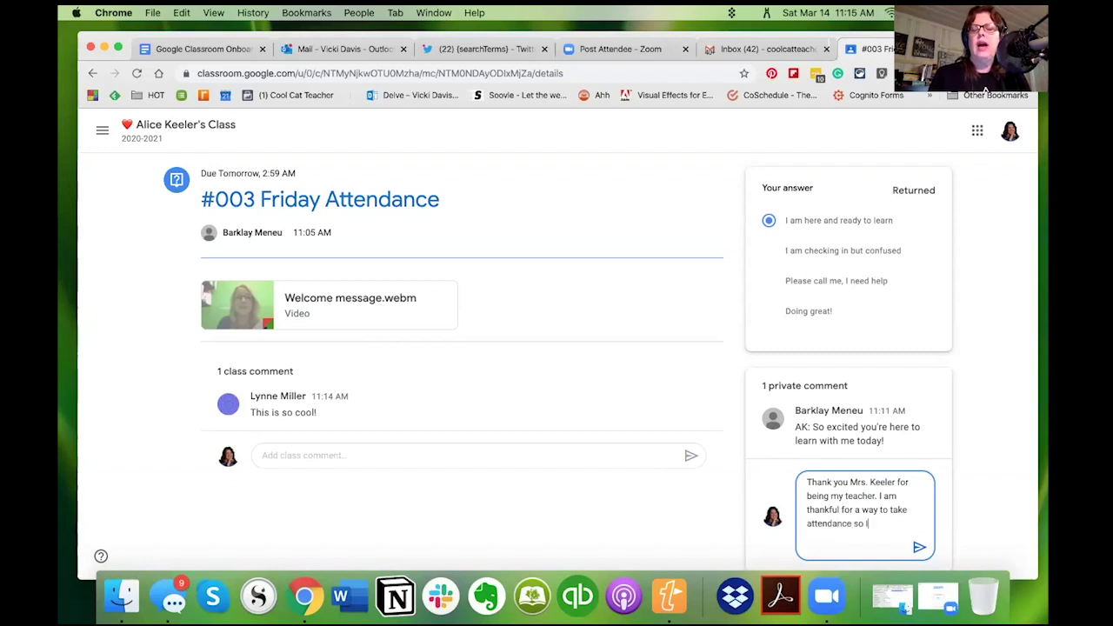
type(" am")
type("rst")
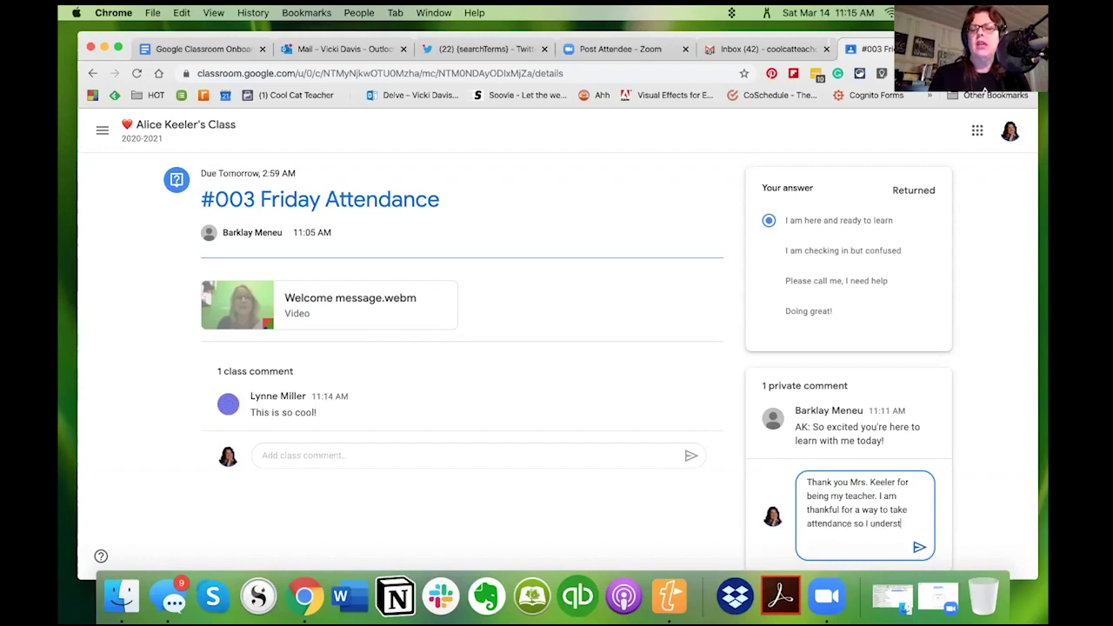
type("and.")
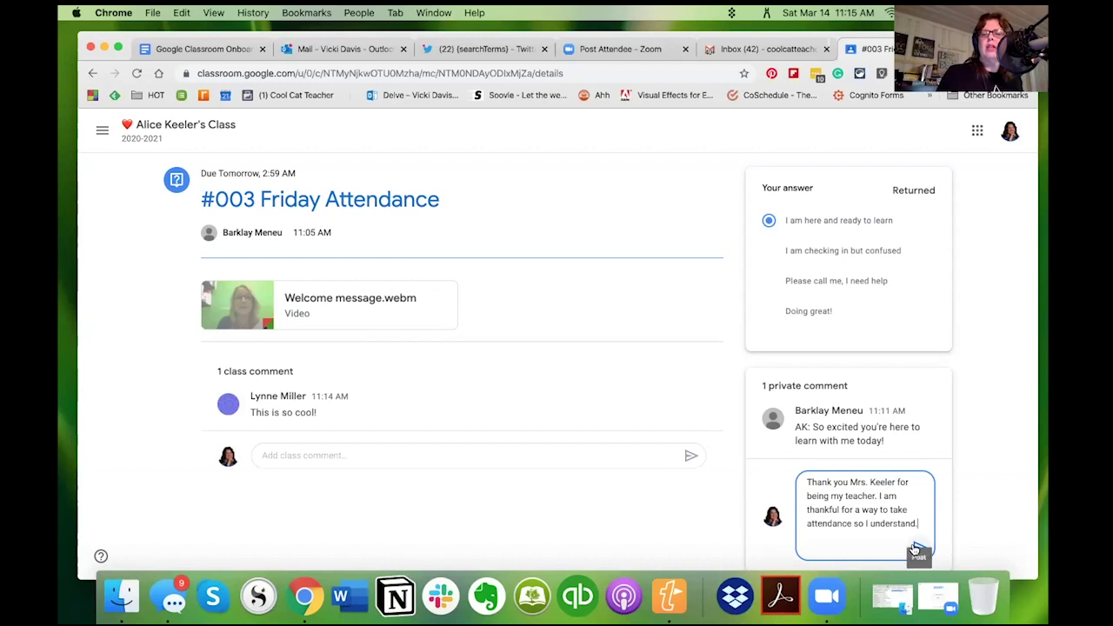
left_click(918, 550)
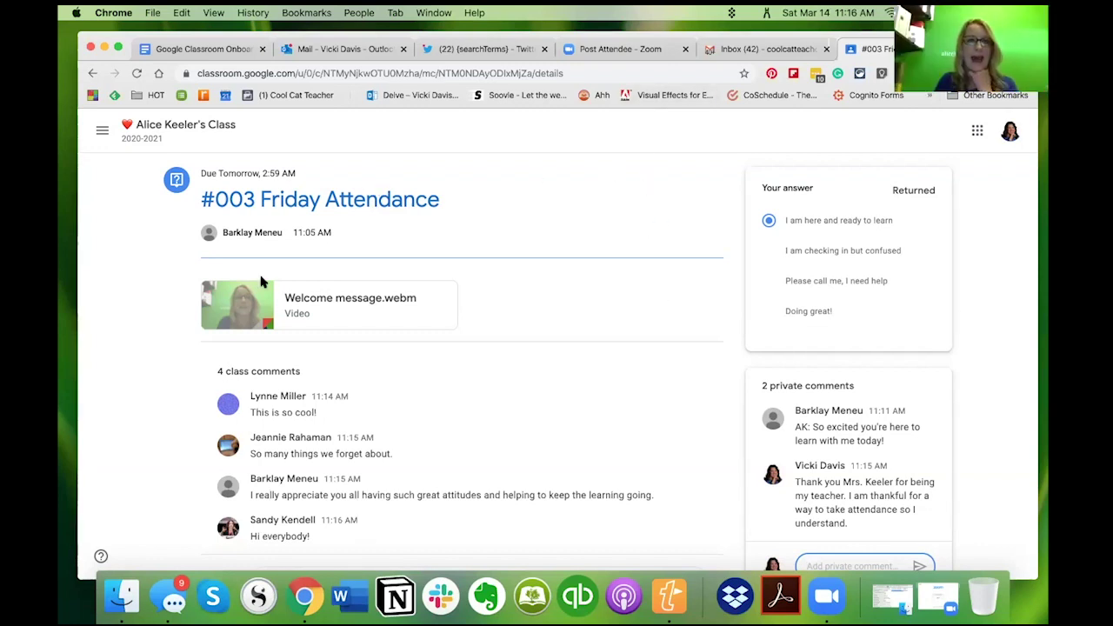
- Open the class Classwork, view the Friday Attendance question, then return to the list
left_click(179, 132)
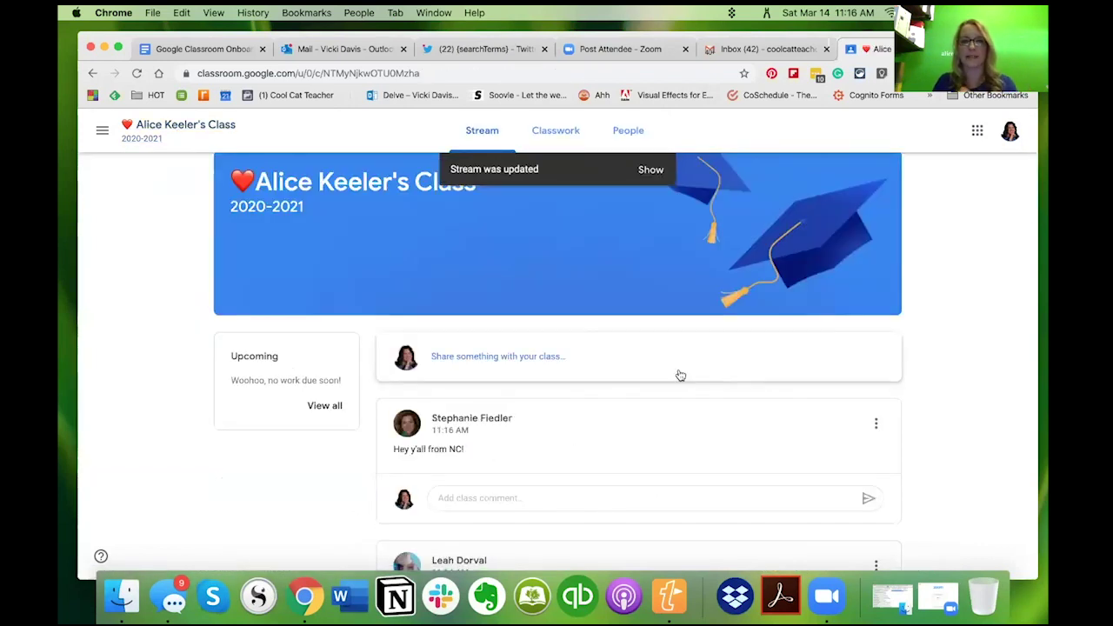
left_click(547, 129)
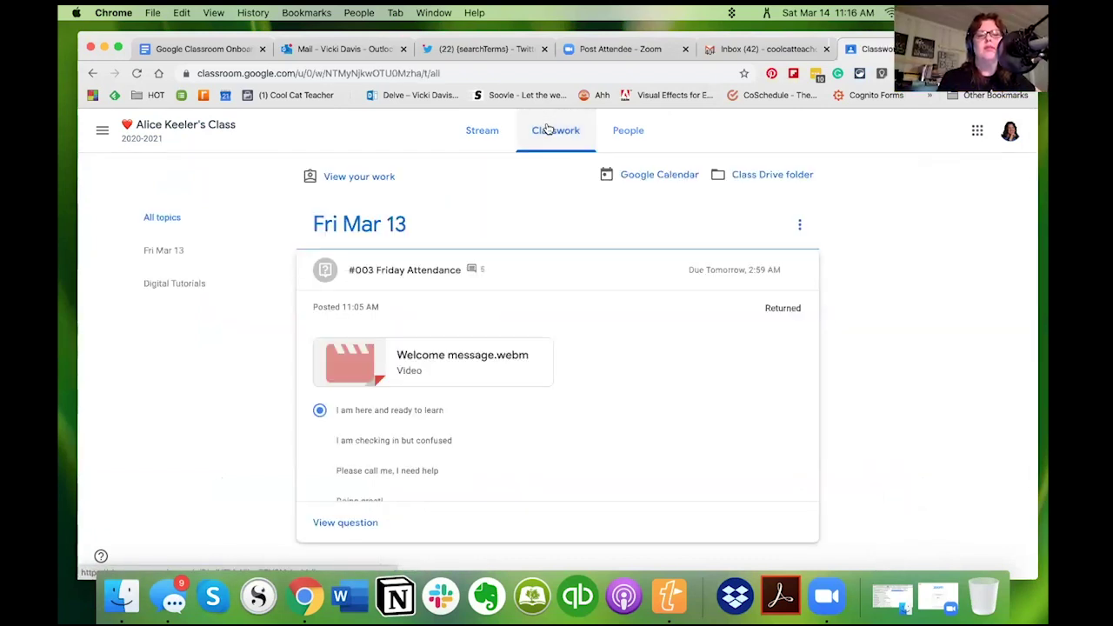
left_click(318, 523)
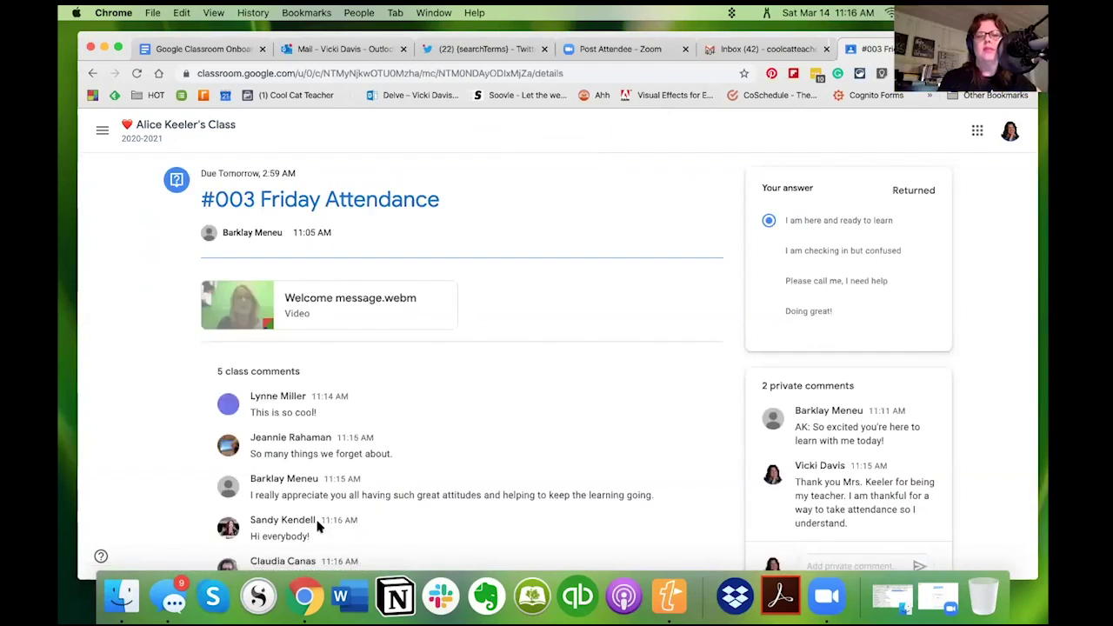
left_click(91, 74)
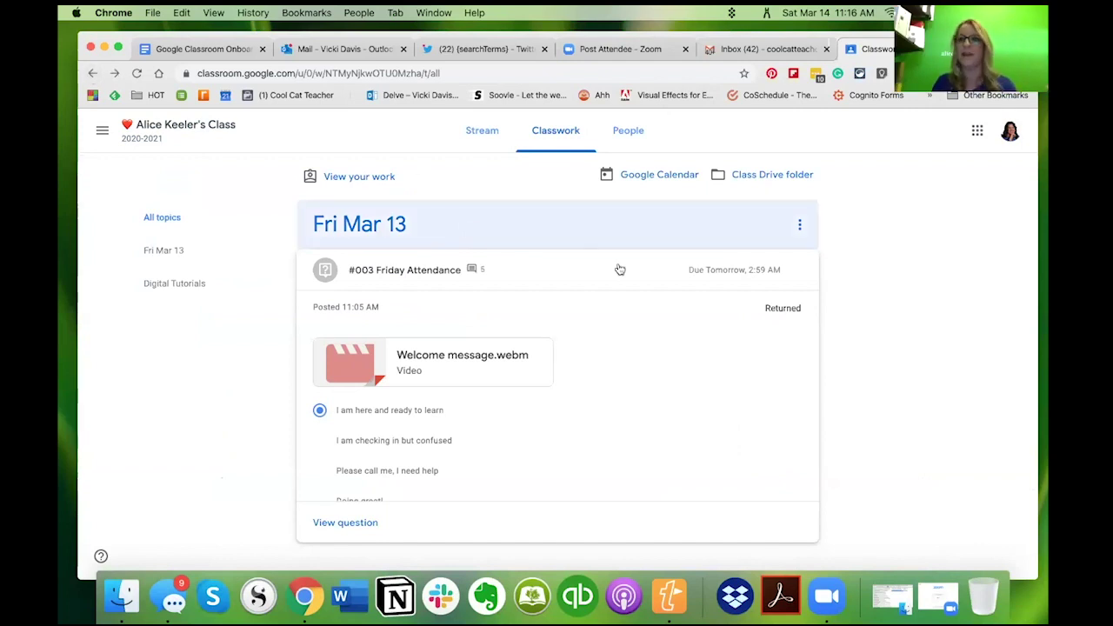
scroll(619, 271, "down", 1)
scroll(620, 270, "up", 1)
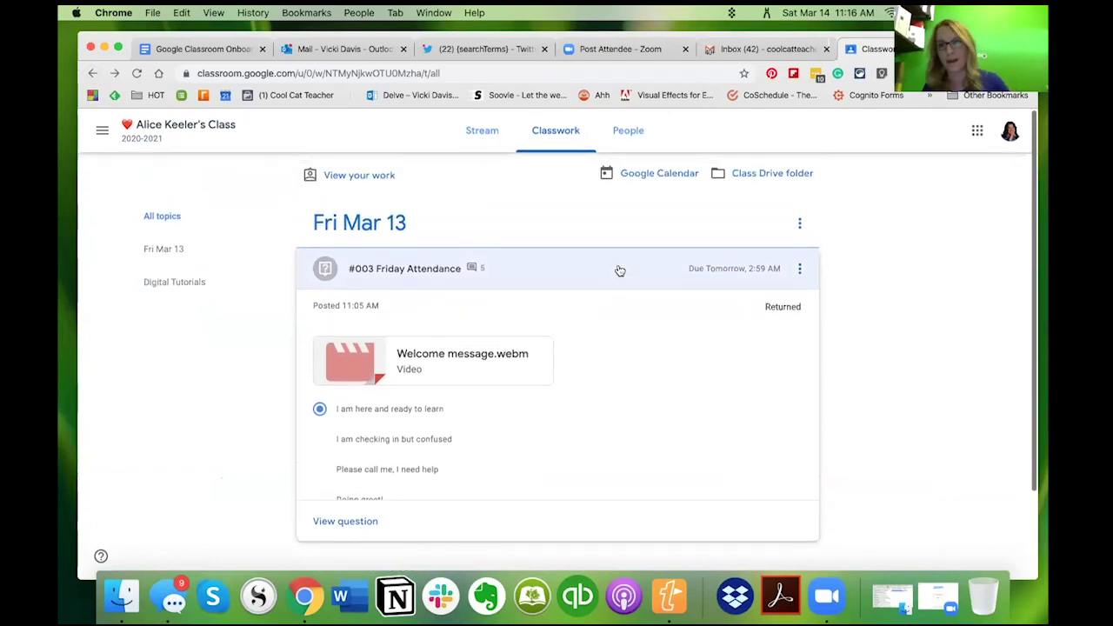
- Open the #003 Friday Attendance question in a new tab and switch between tabs
right_click(359, 522)
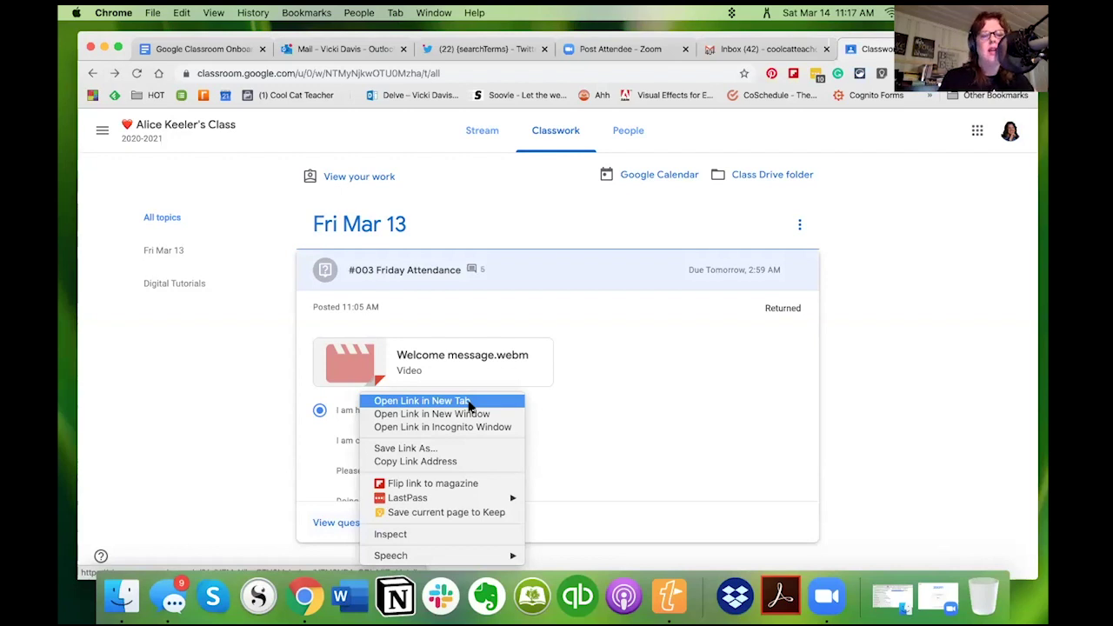
left_click(469, 401)
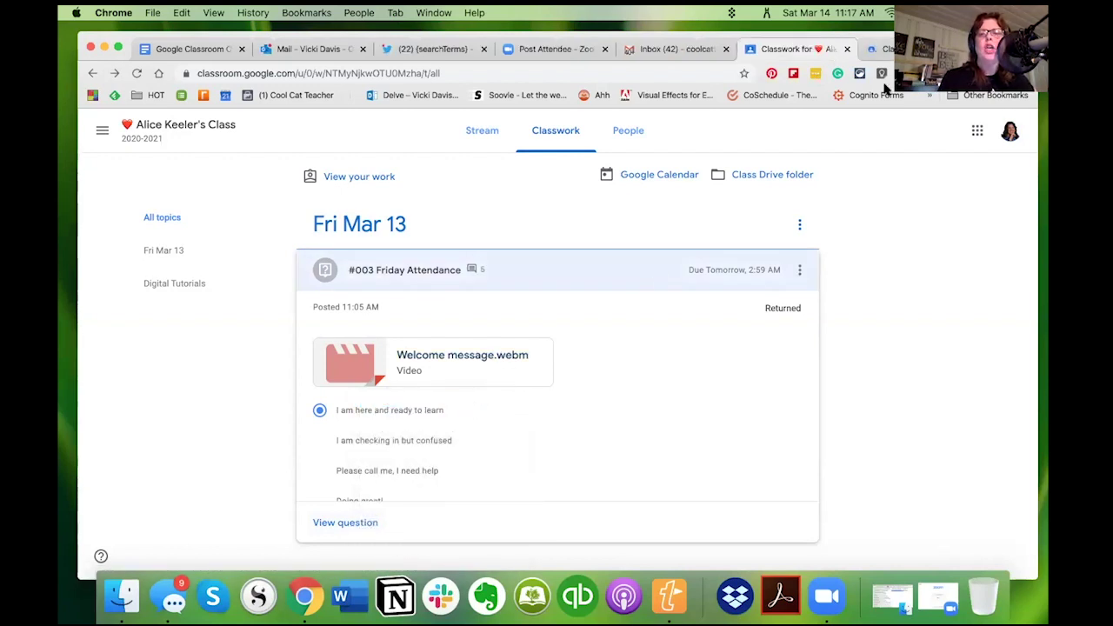
left_click(883, 48)
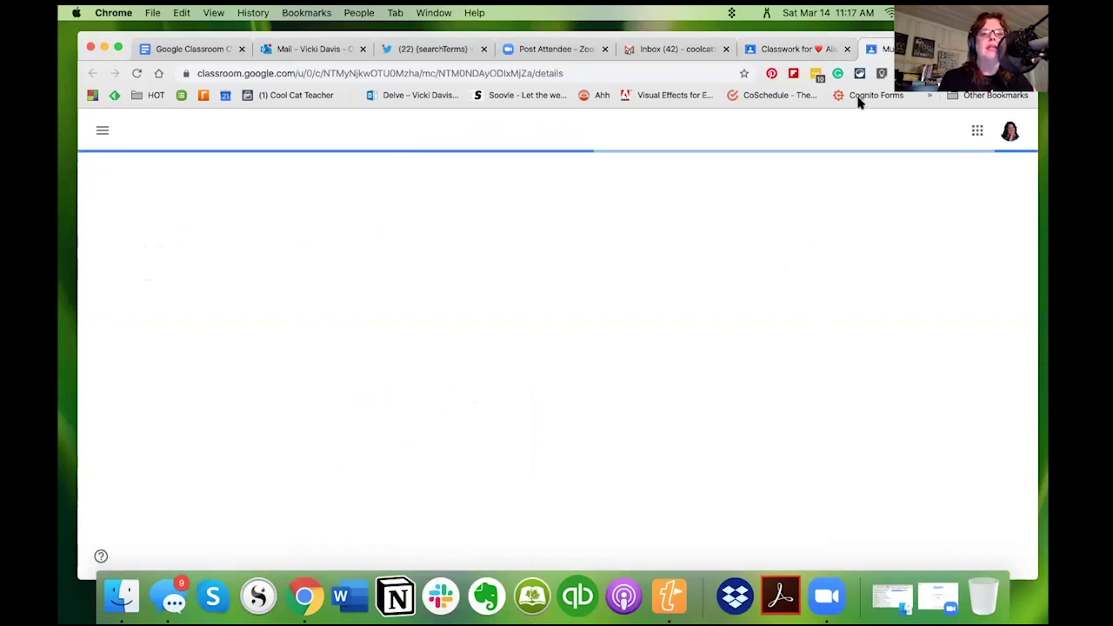
left_click(787, 49)
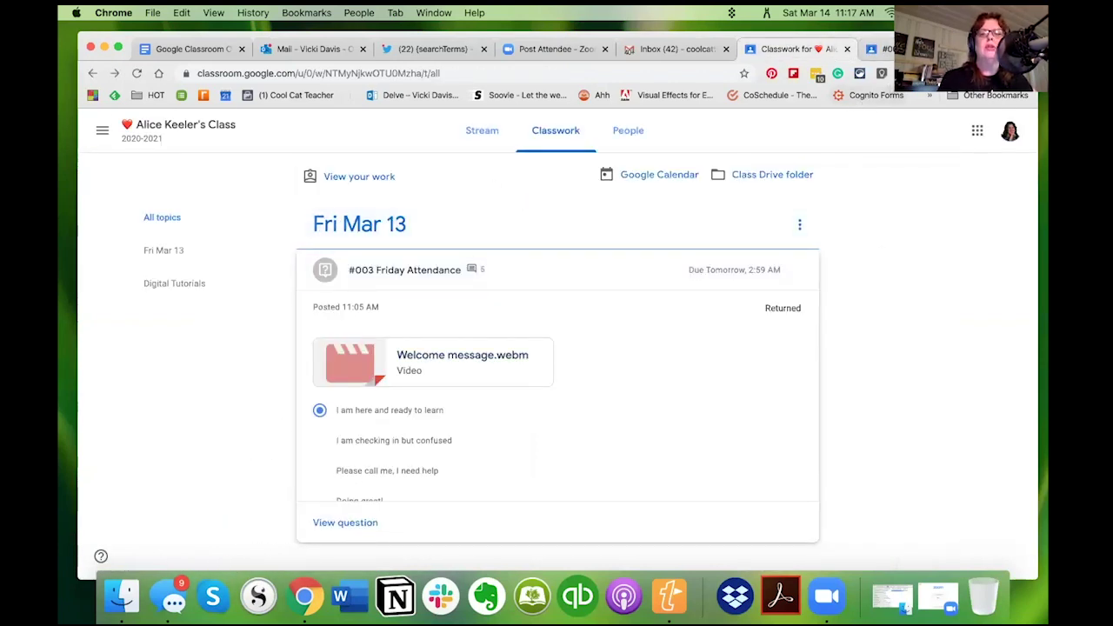
key("ctrl+Tab")
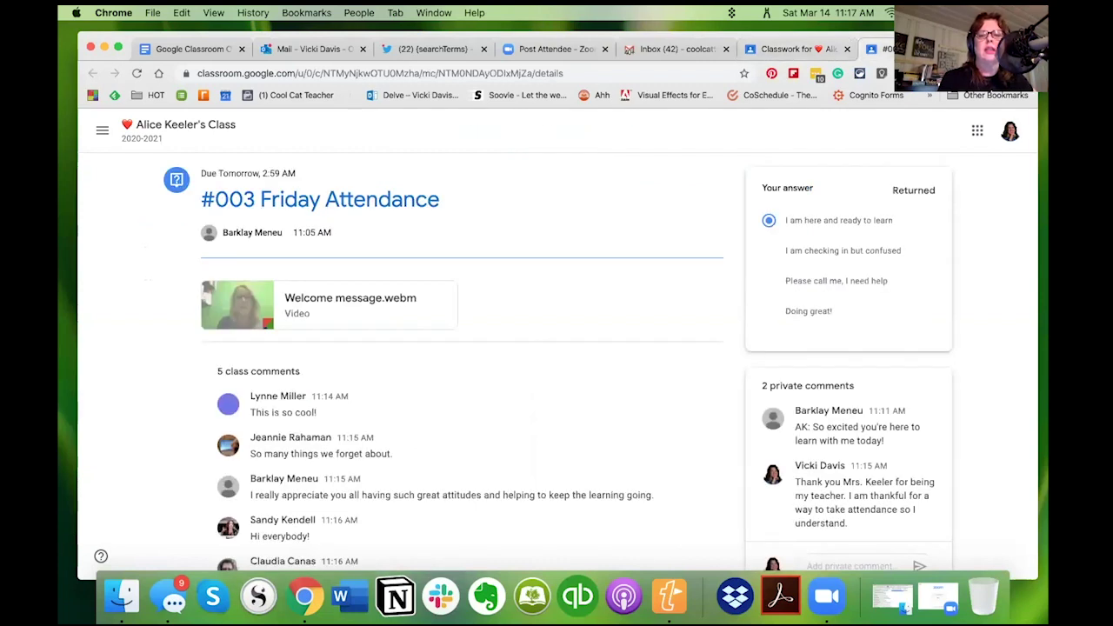